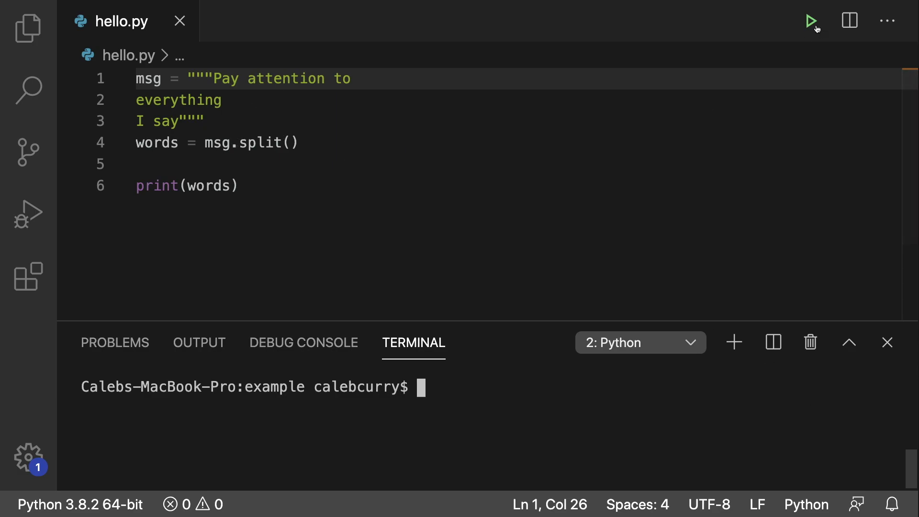
Run hello.py and view the multi-line message printed as a word list in the terminal.
click(811, 22)
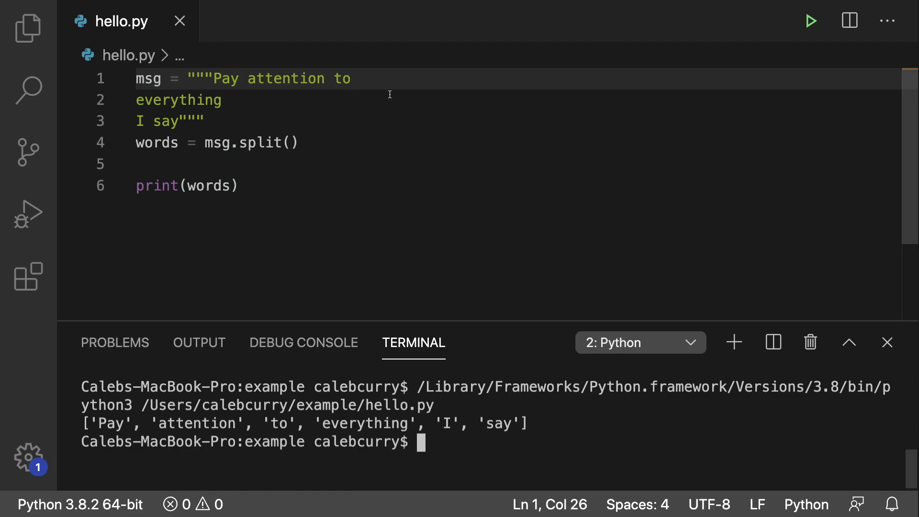
Change the call in hello.py to split('\n') and save the file.
click(368, 81)
click(356, 98)
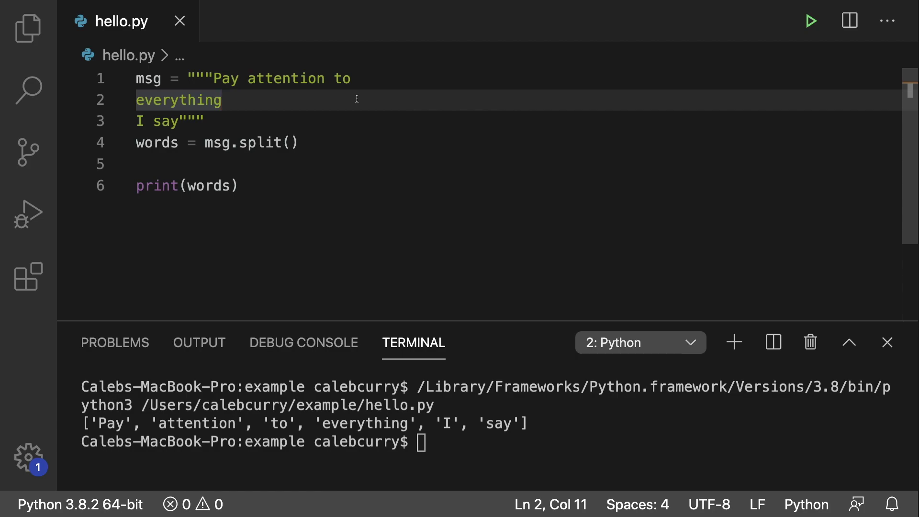
text(\n)
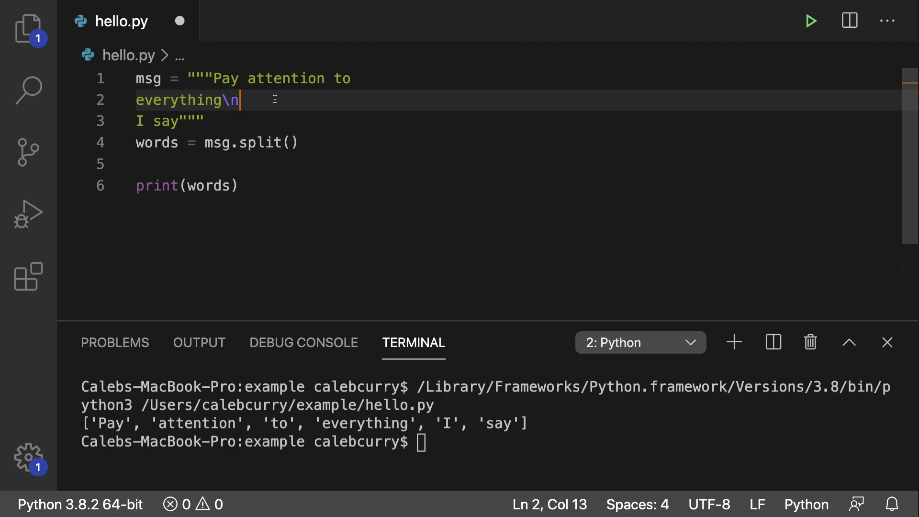
key(BackSpace)
key(BackSpace)
key(ctrl+s)
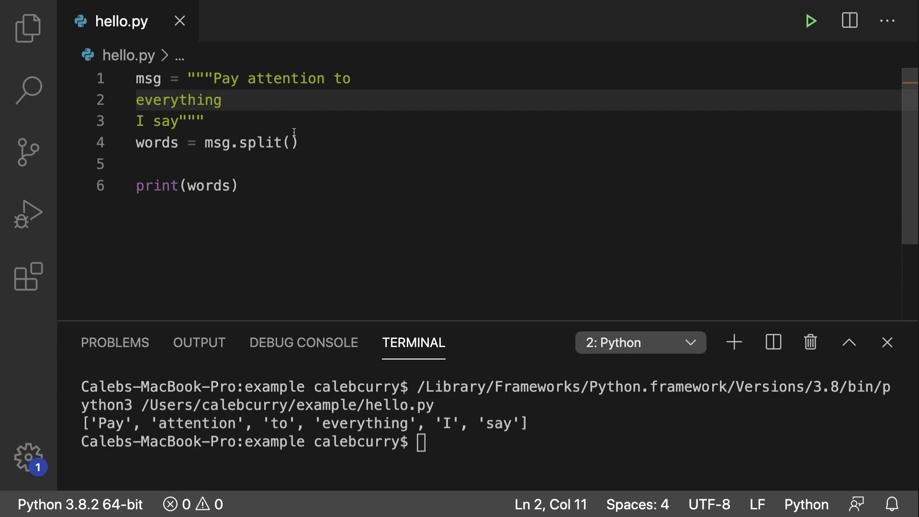
click(293, 143)
text(")
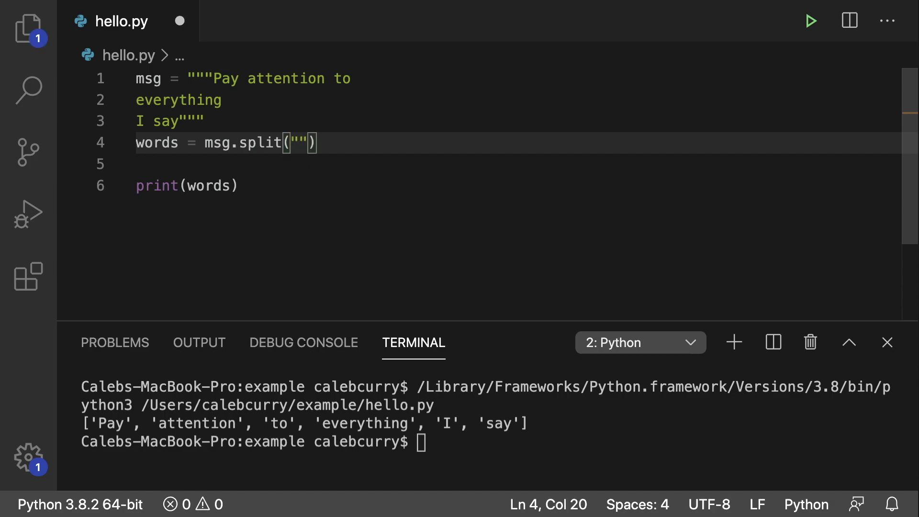
key(BackSpace)
text('\)
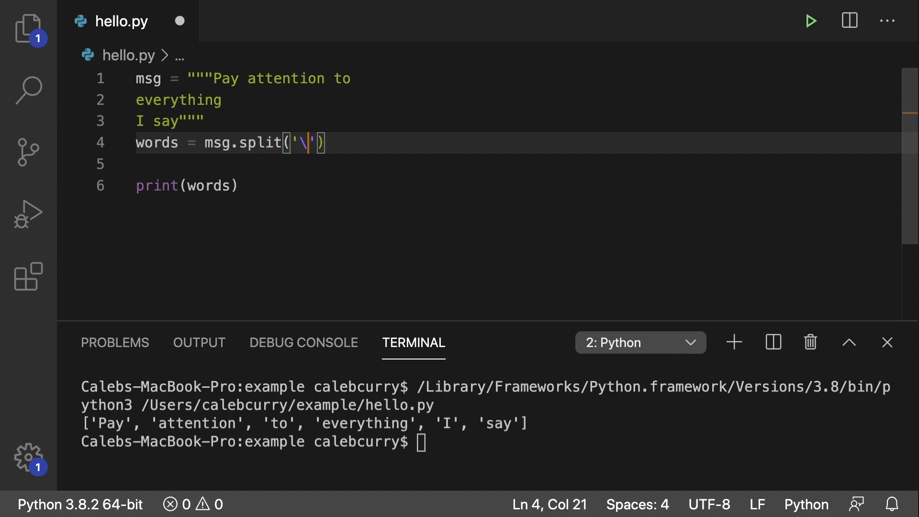
key(cmd+s)
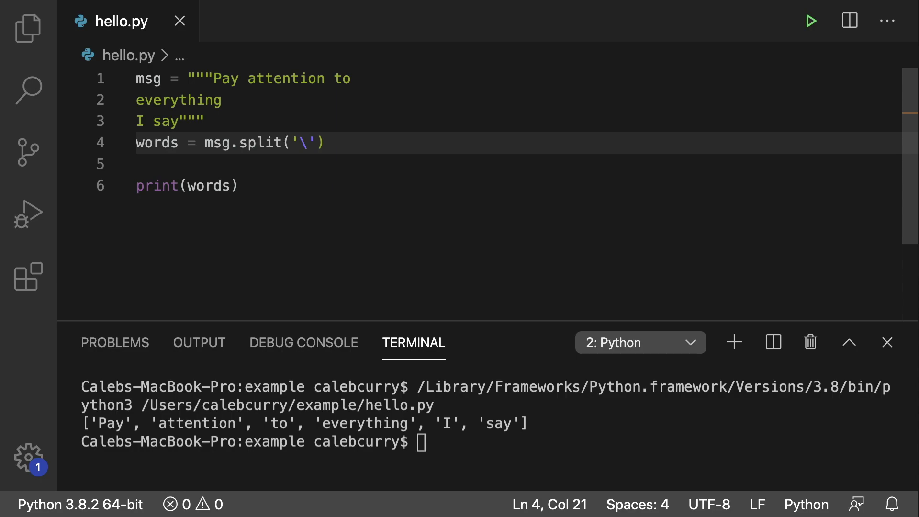
text(n)
key(cmd+s)
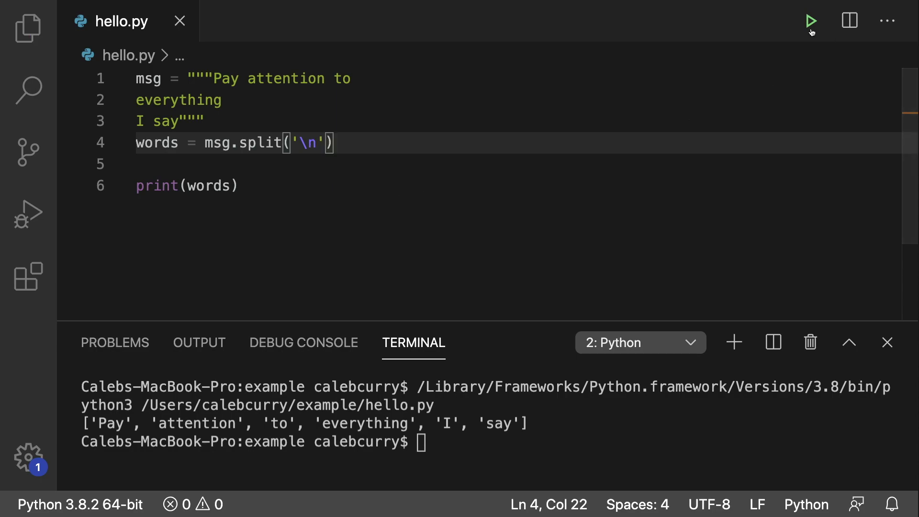
Rerun hello.py and confirm the output lists 'Pay attention to', 'everything' and 'I say'.
click(812, 30)
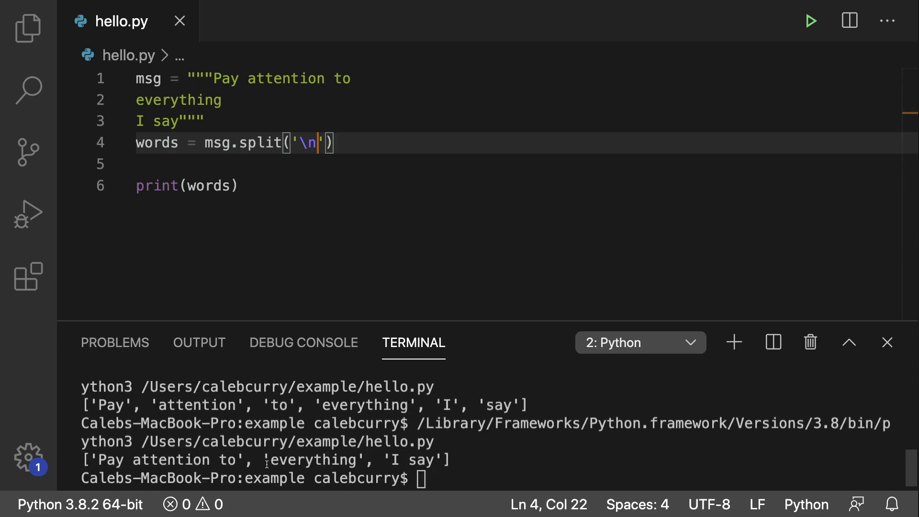
drag(237, 460, 97, 460)
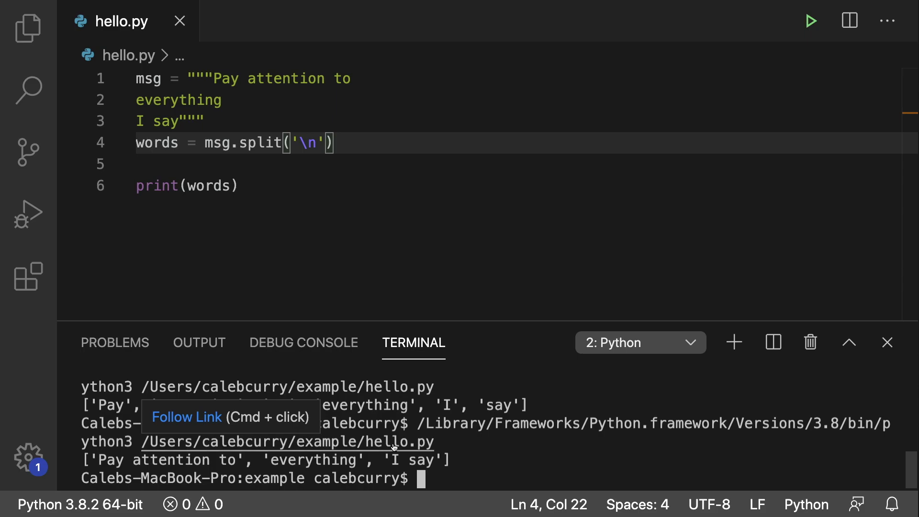
drag(213, 79, 189, 79)
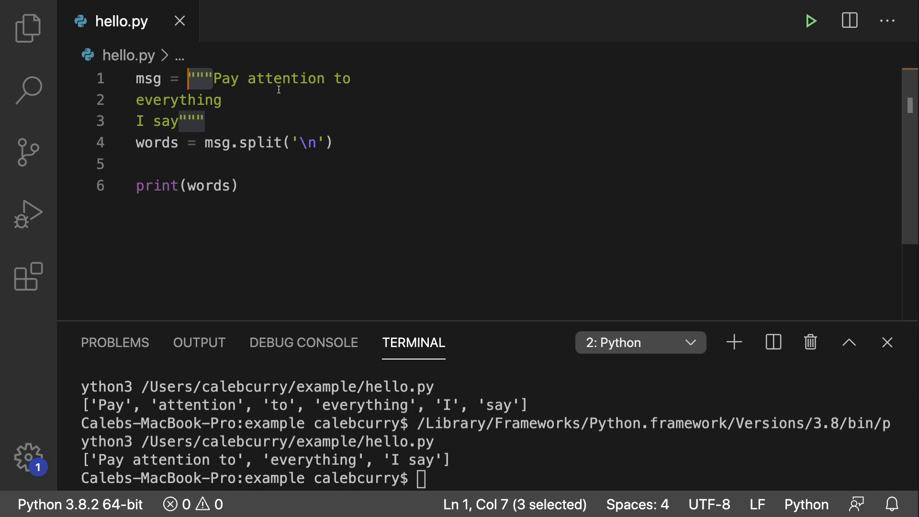
Add a continuation backslash after 'to', check the merged output, then add a space before it and save.
click(366, 79)
text(\)
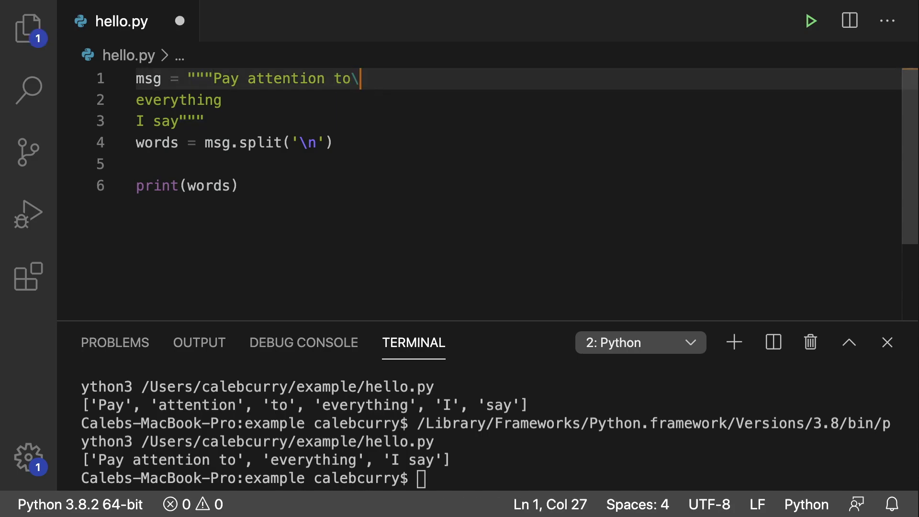
click(810, 21)
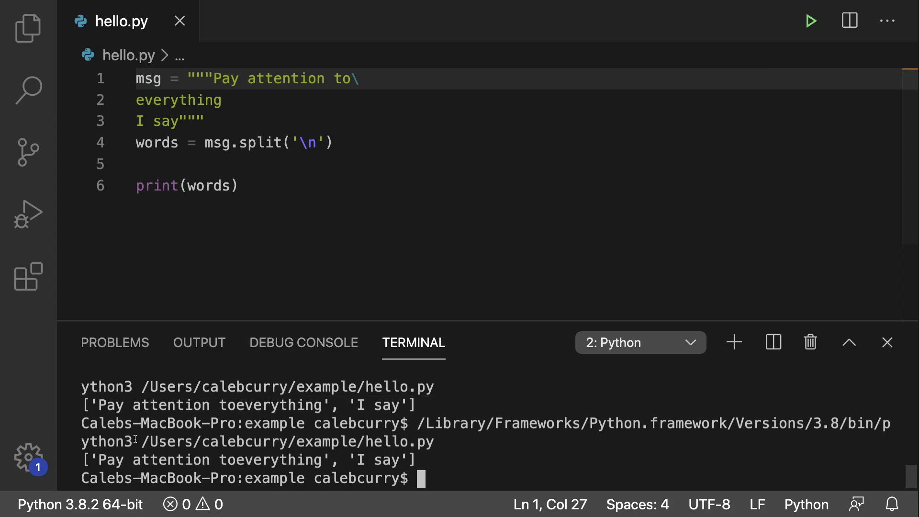
drag(98, 460, 323, 464)
click(250, 464)
click(351, 79)
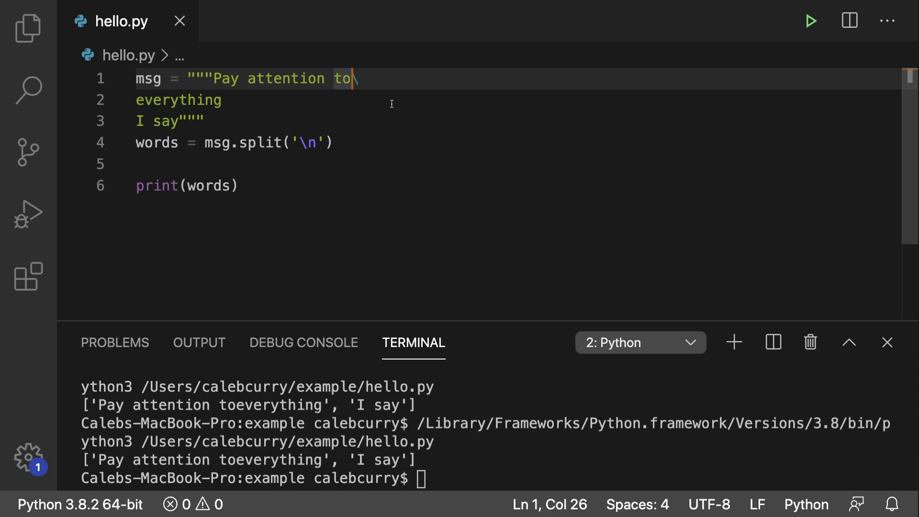
key(cmd+s)
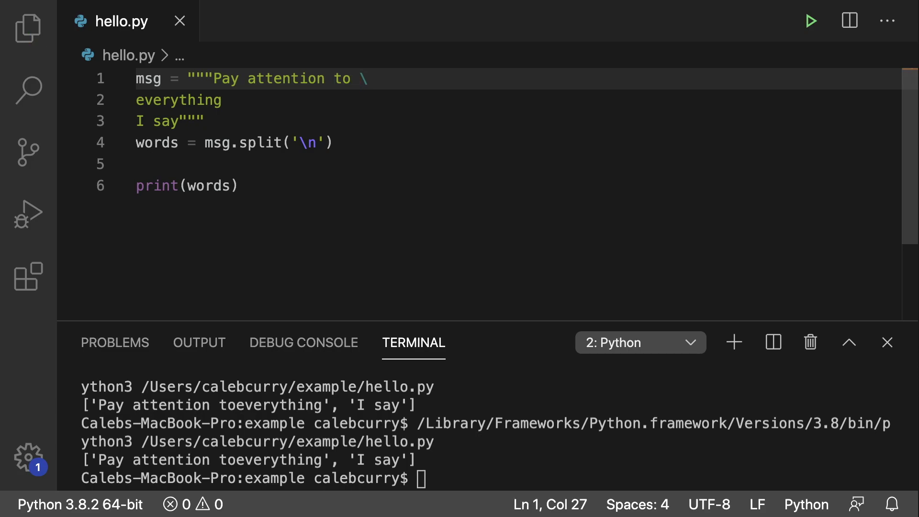
Move the message onto a new line after the opening triple quotes, add a backslash there, and save.
click(213, 79)
key(Return)
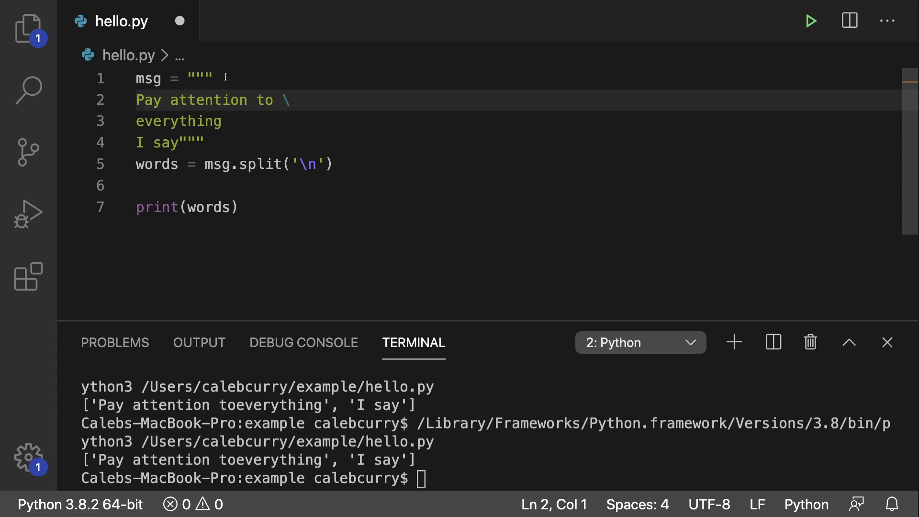
click(221, 78)
text(\)
key(ctrl+s)
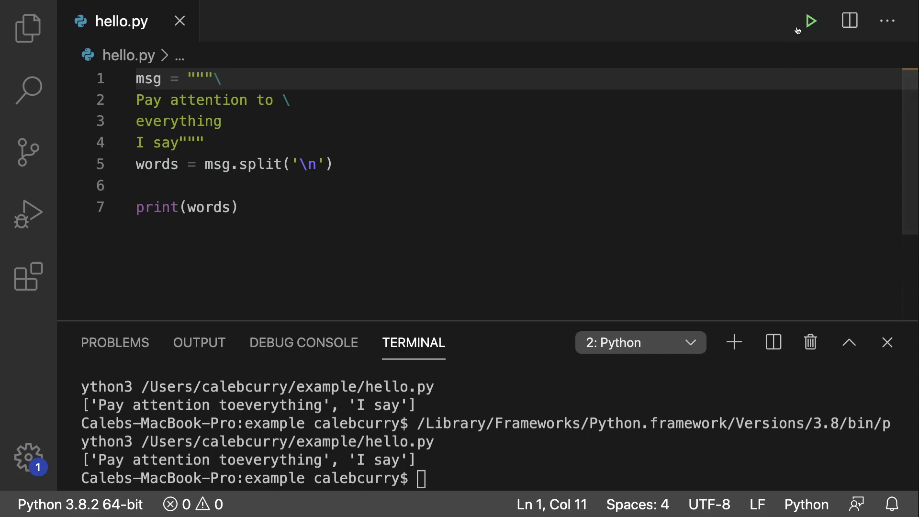
Rerun hello.py and confirm it prints ['Pay attention to everything', 'I say'].
click(811, 20)
drag(418, 458, 81, 460)
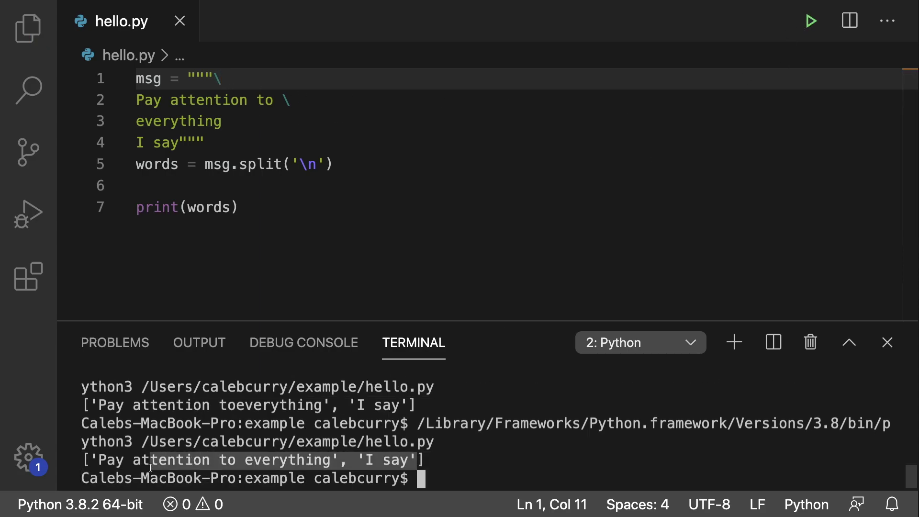
click(443, 457)
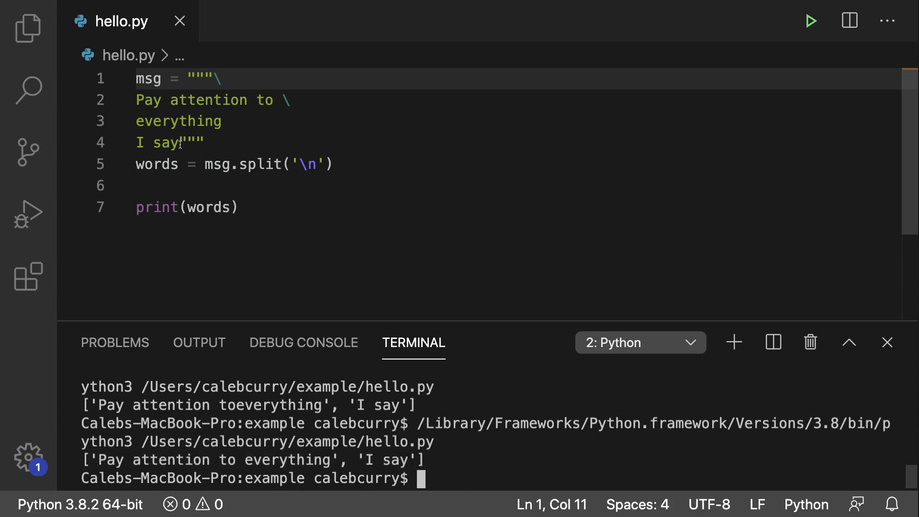
click(287, 147)
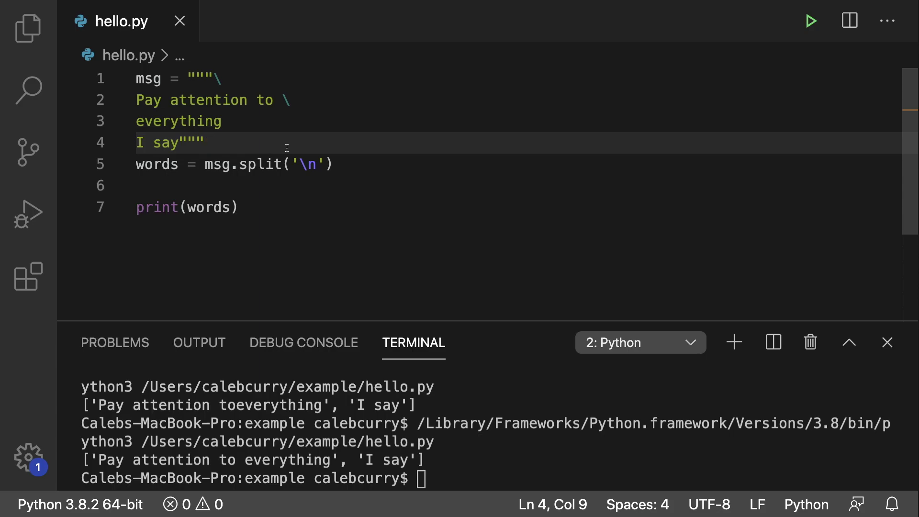
Insert an empty line between the closing triple quotes and the split statement.
key(Return)
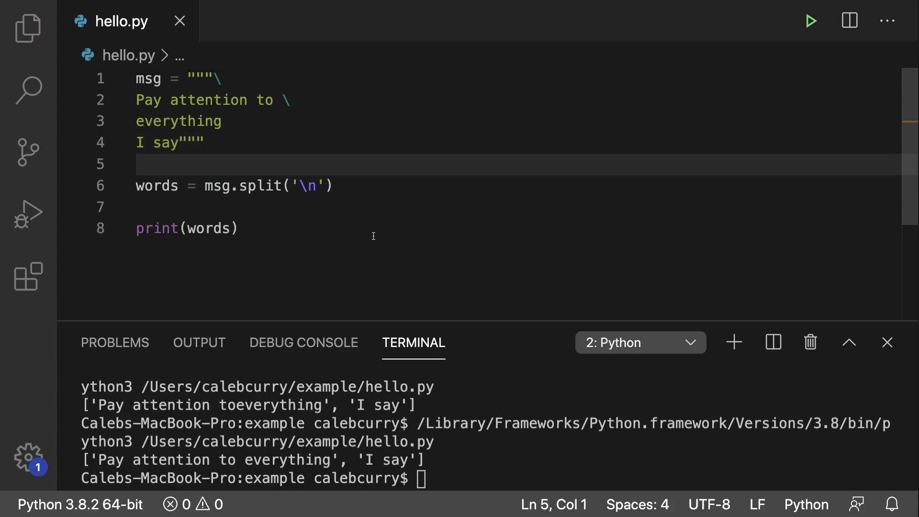
mouse_move(373, 232)
mouse_down()
mouse_move(170, 99)
mouse_move(115, 80)
mouse_up()
click(417, 142)
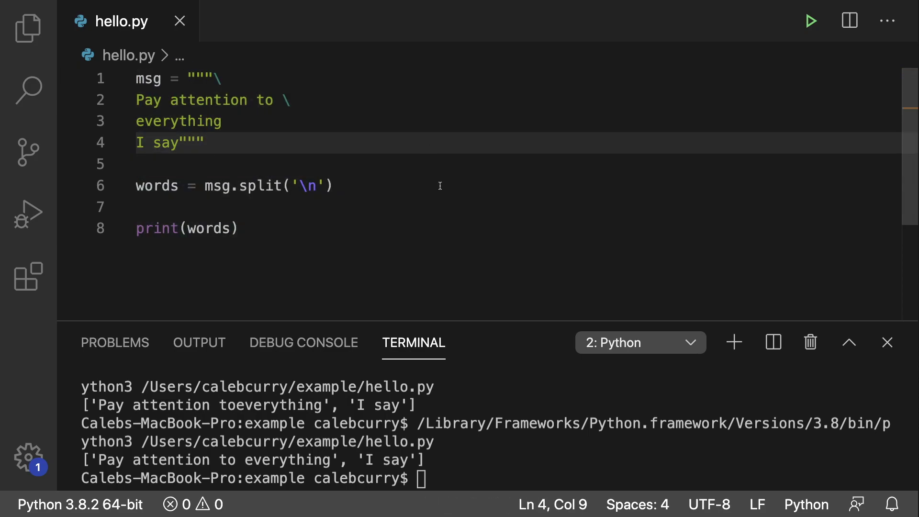